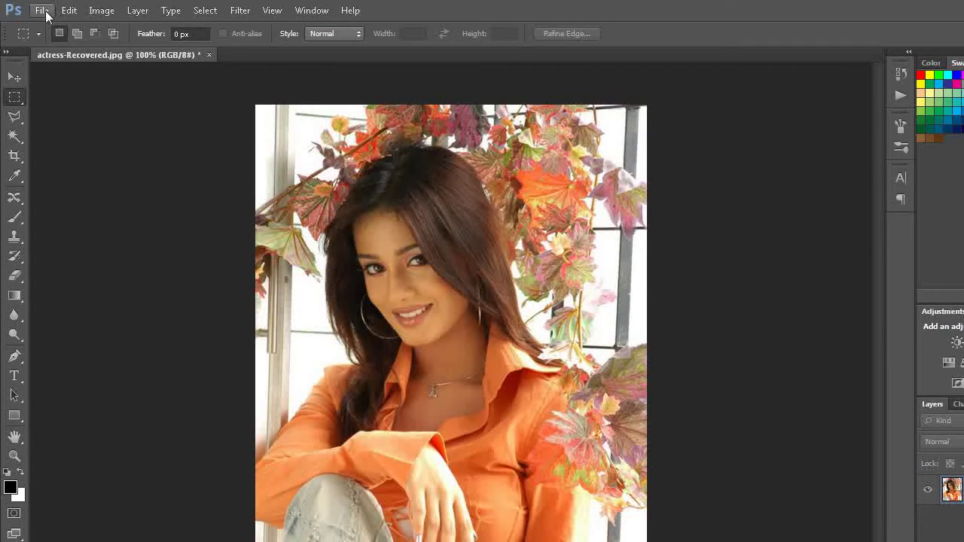
Step: Duplicate the portrait's Background layer, keeping the default name 'Background copy'
left_click(43, 11)
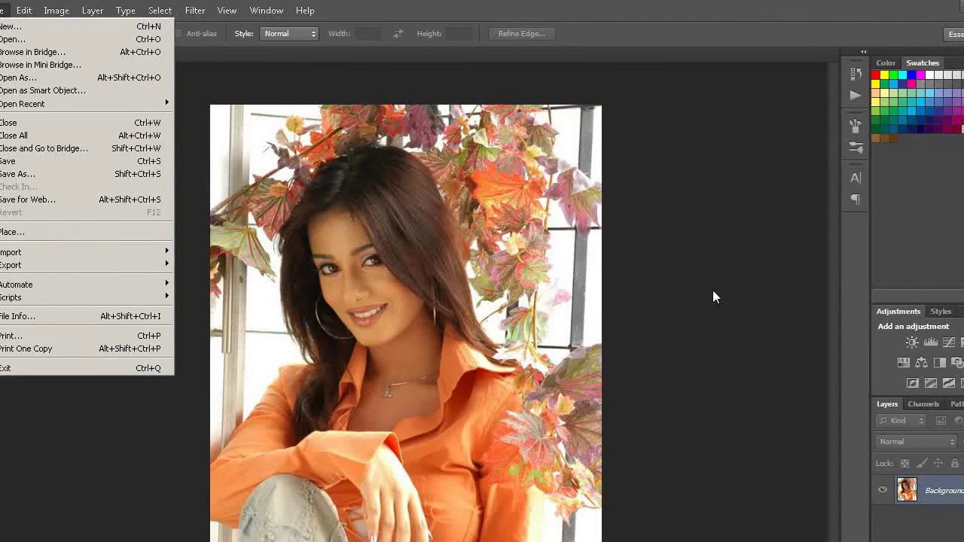
left_click(712, 290)
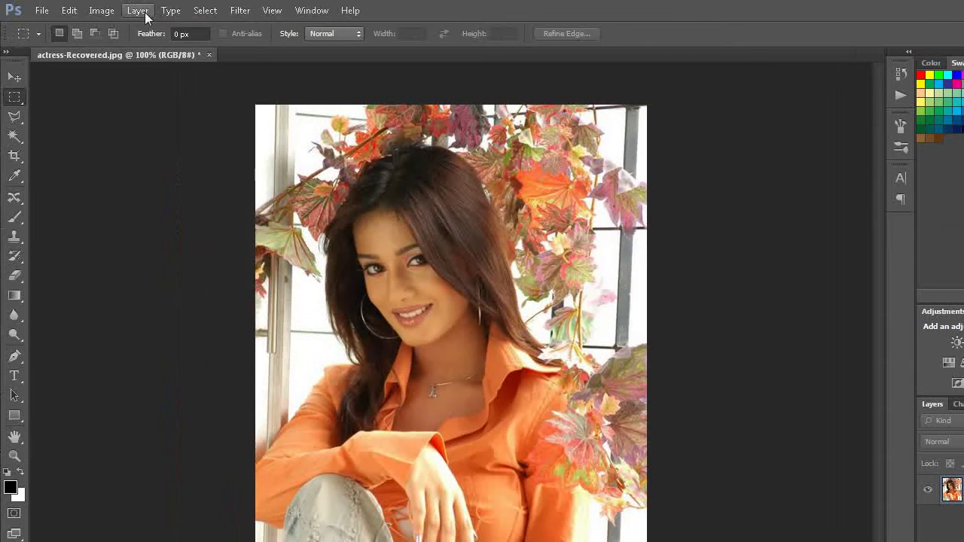
left_click(138, 10)
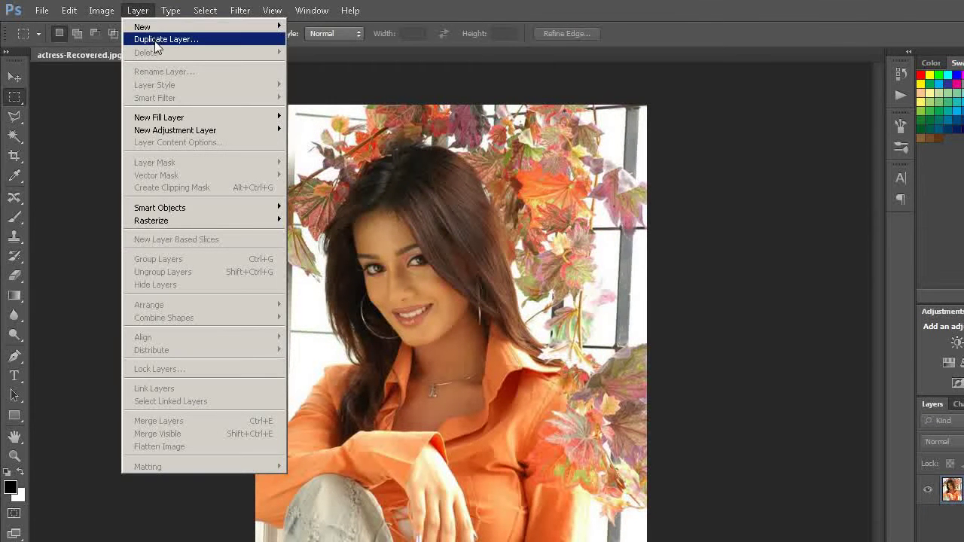
left_click(155, 42)
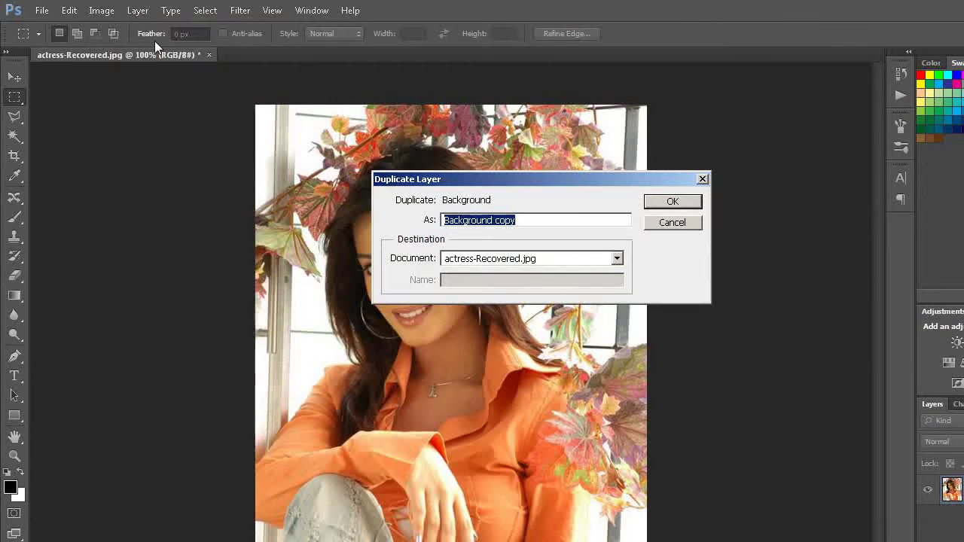
left_click(690, 204)
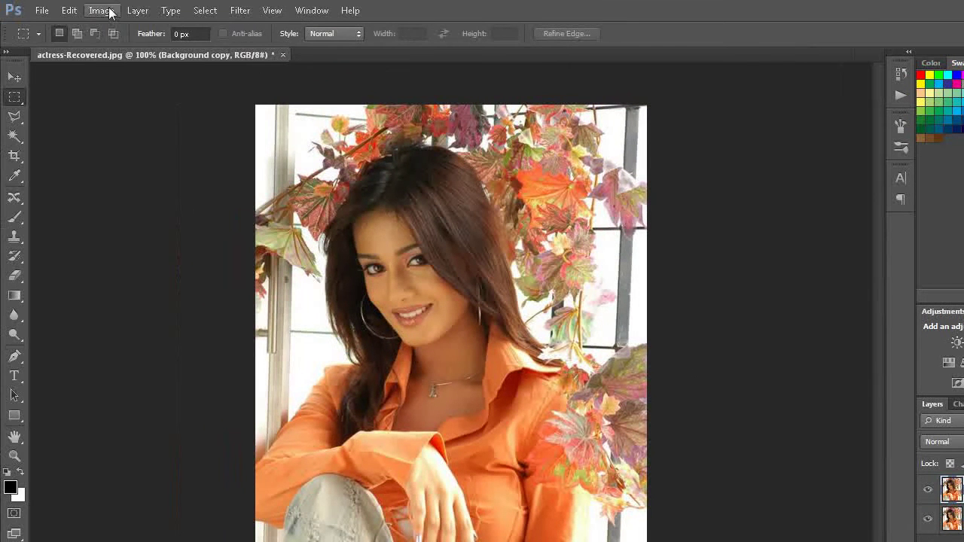
Step: Desaturate Background copy to grayscale, then duplicate it as Background copy 2
left_click(105, 11)
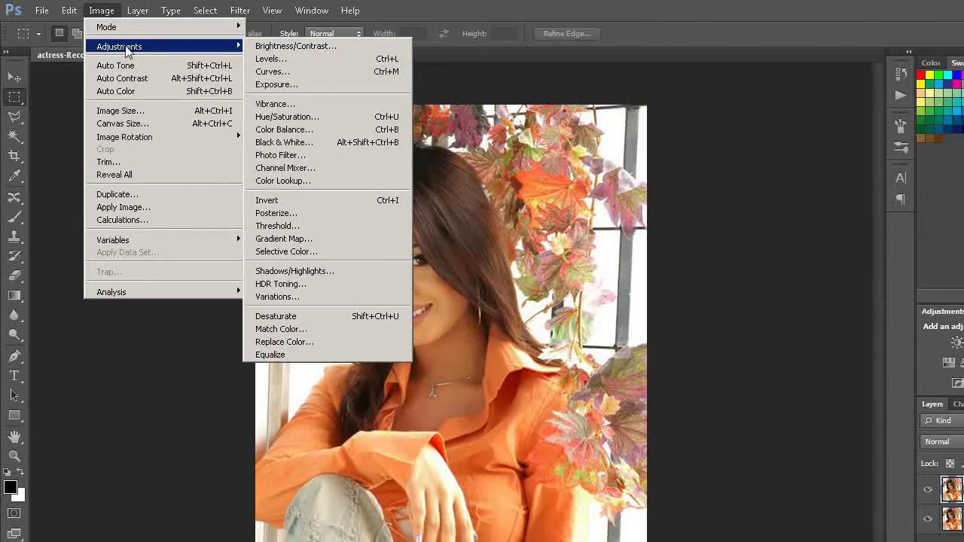
mouse_move(119, 46)
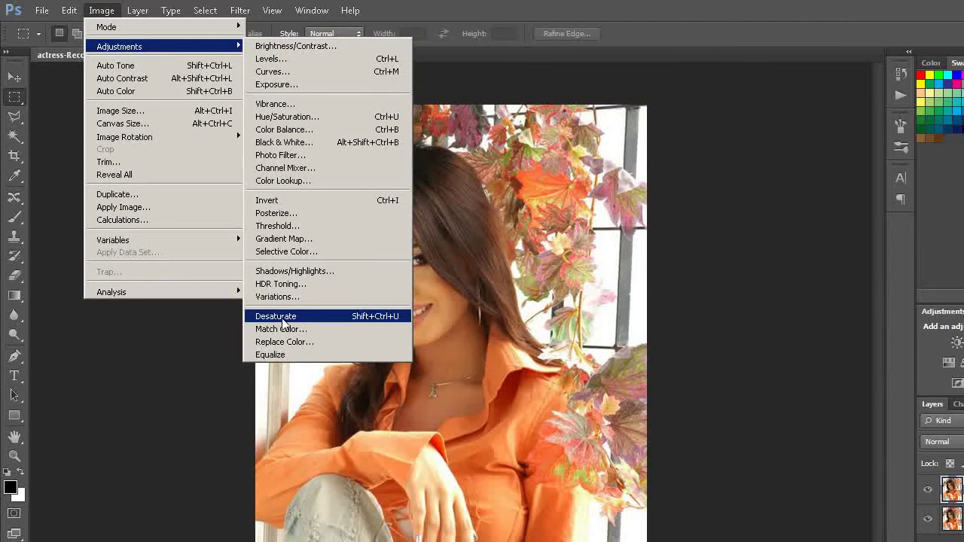
left_click(283, 318)
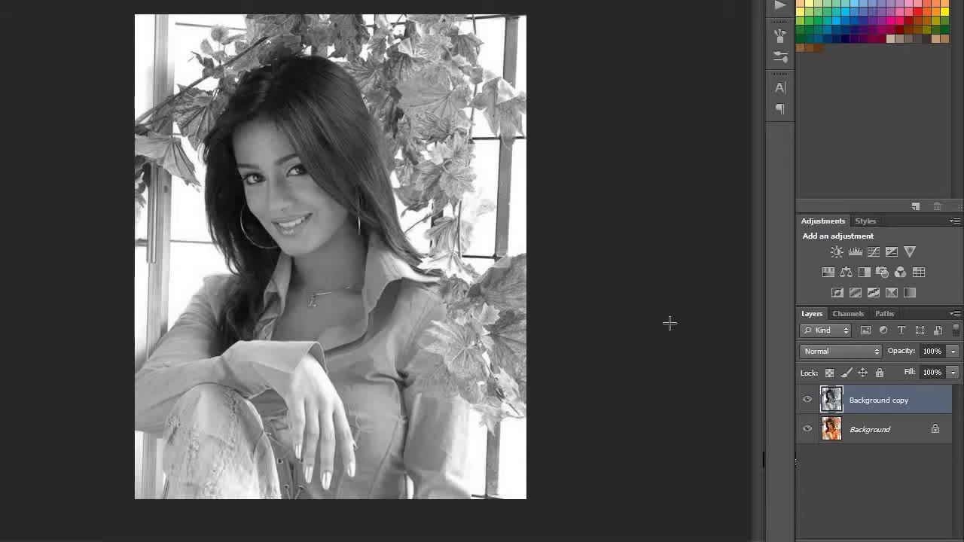
key("ctrl+j")
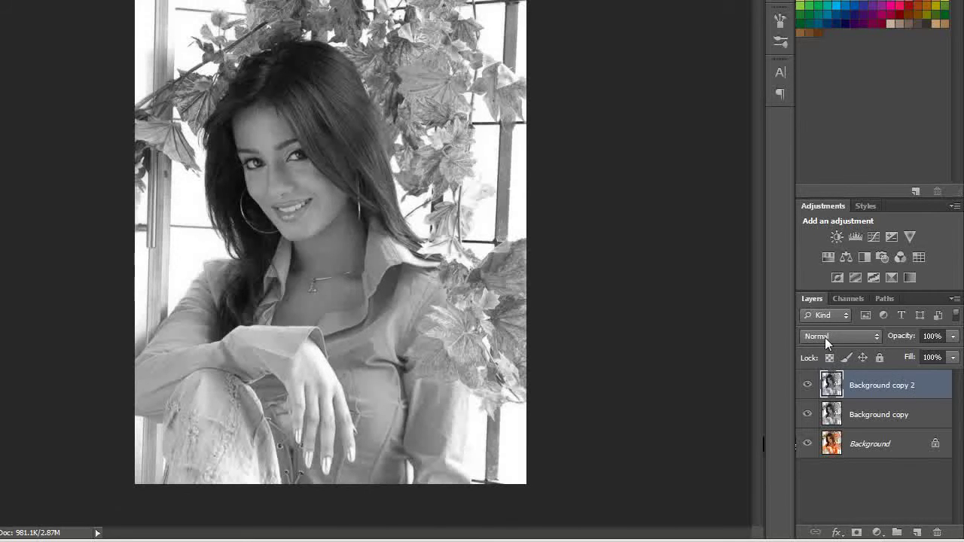
Step: Try Screen and Lighter Color blend modes on Background copy 2, settling on Color at 100% opacity
left_click(877, 336)
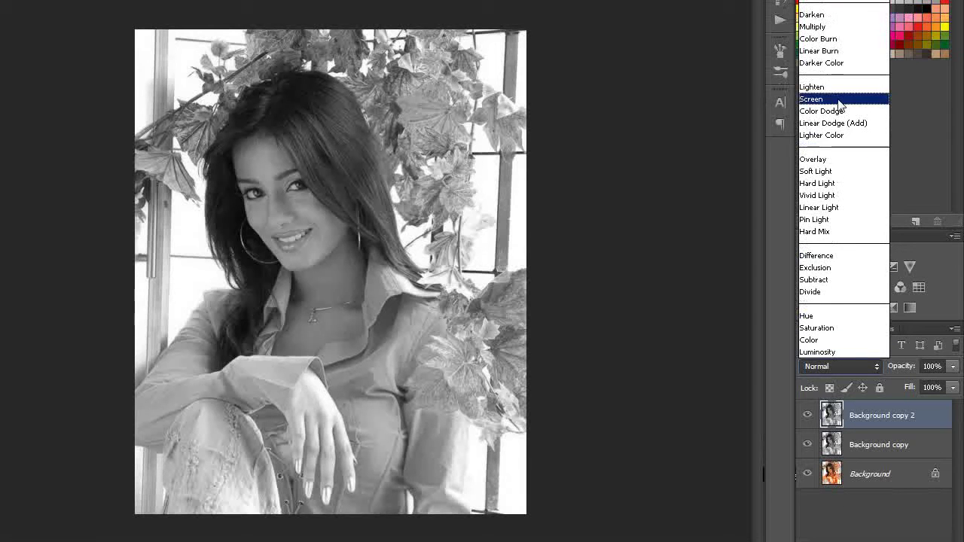
left_click(812, 144)
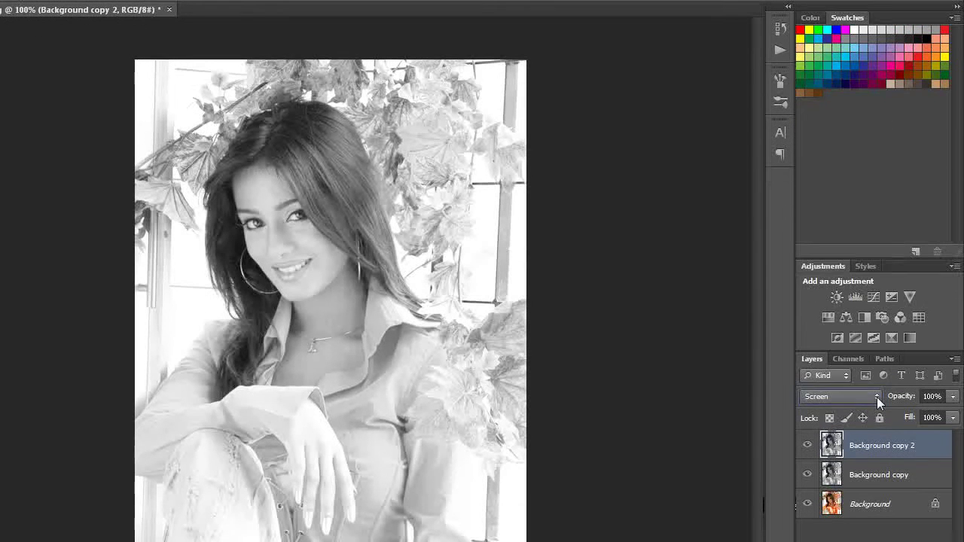
left_click(877, 397)
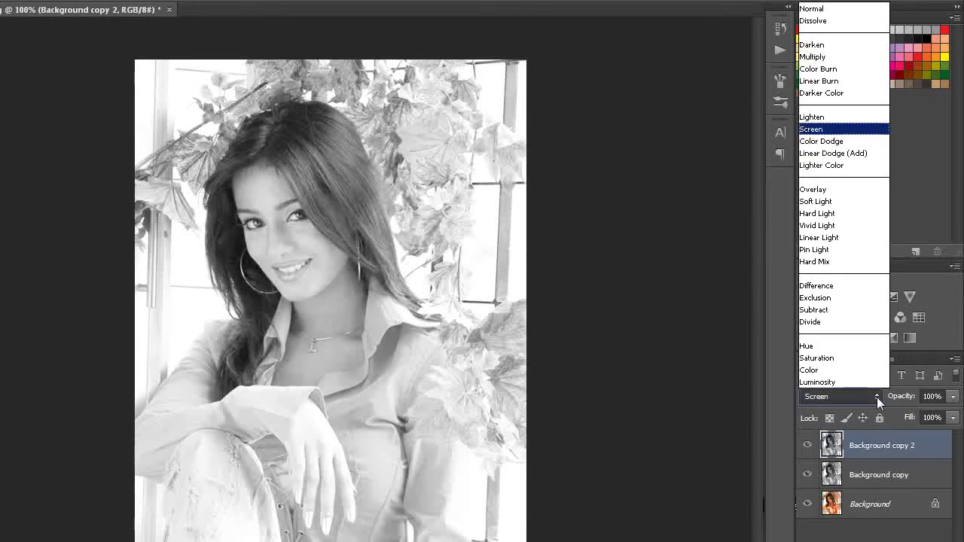
left_click(833, 165)
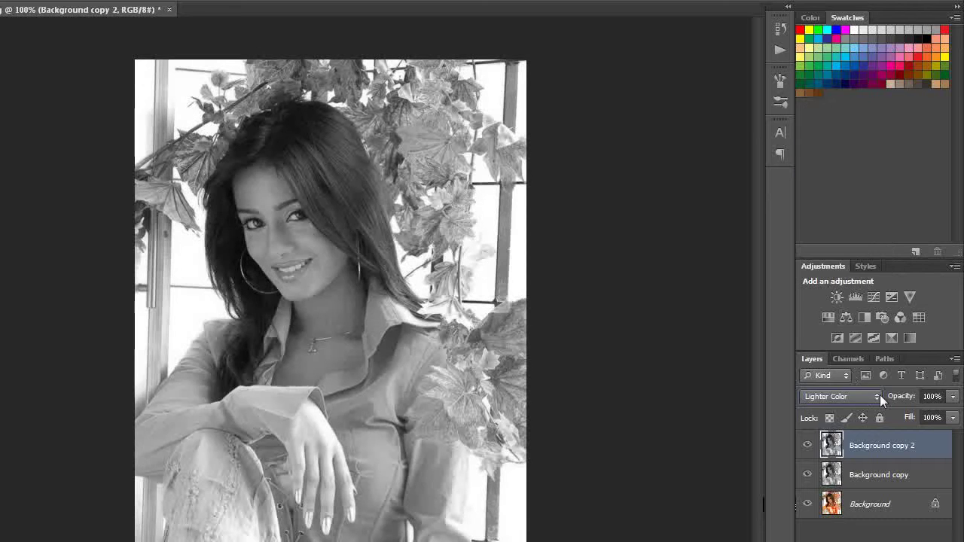
left_click(875, 396)
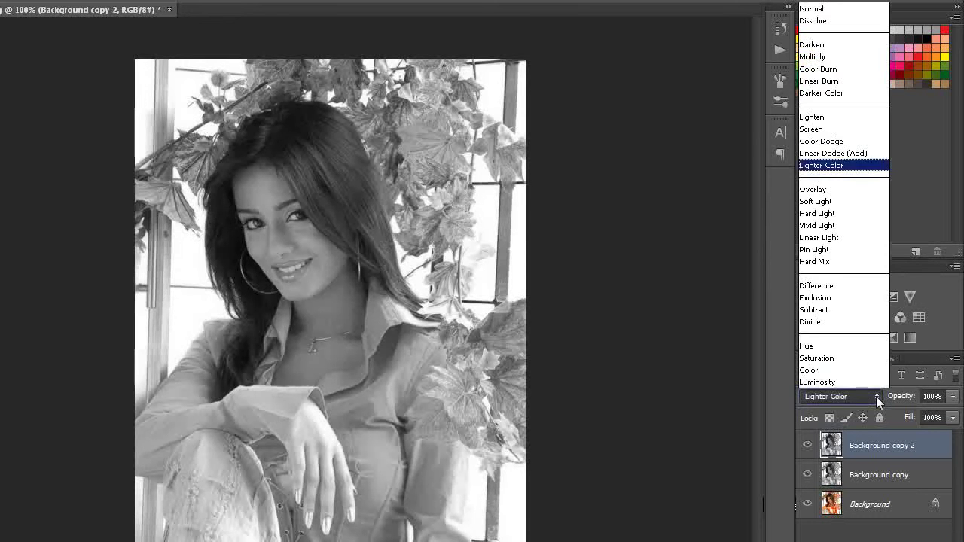
left_click(824, 370)
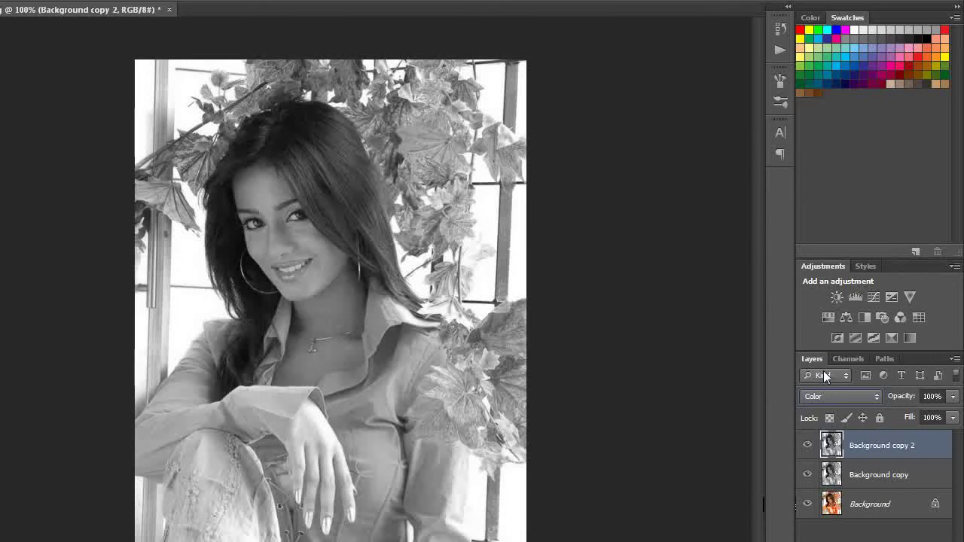
left_click(876, 396)
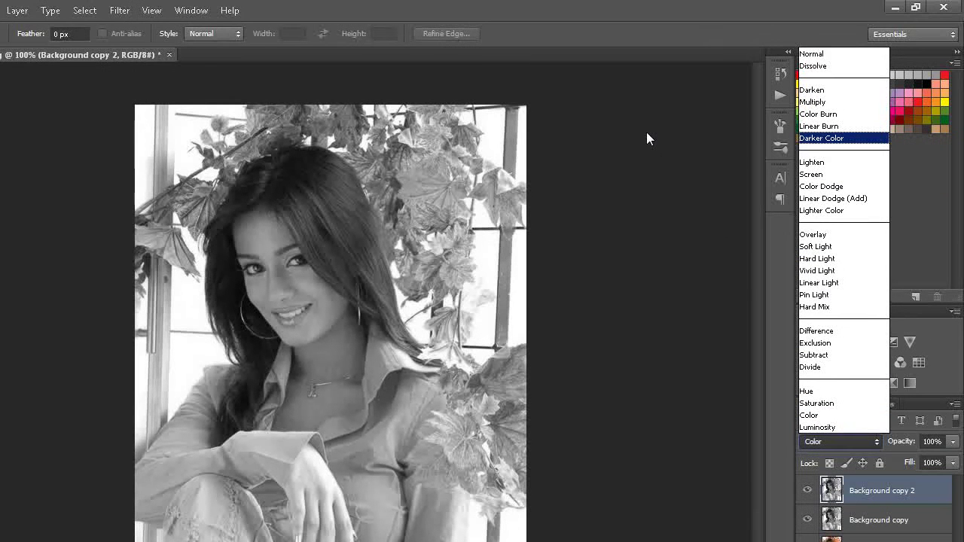
left_click(646, 132)
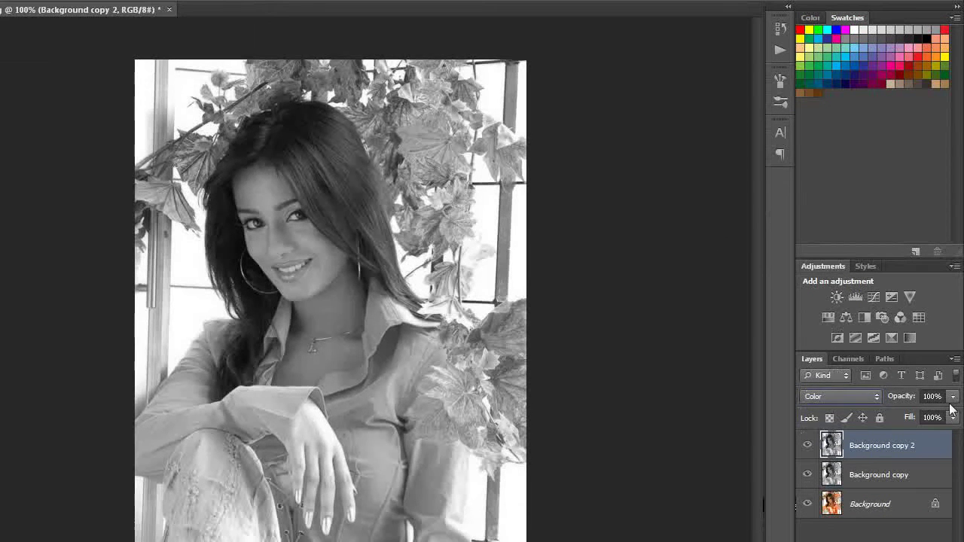
left_click(953, 396)
mouse_move(953, 400)
left_mouse_down()
mouse_move(934, 402)
mouse_move(955, 402)
left_mouse_up()
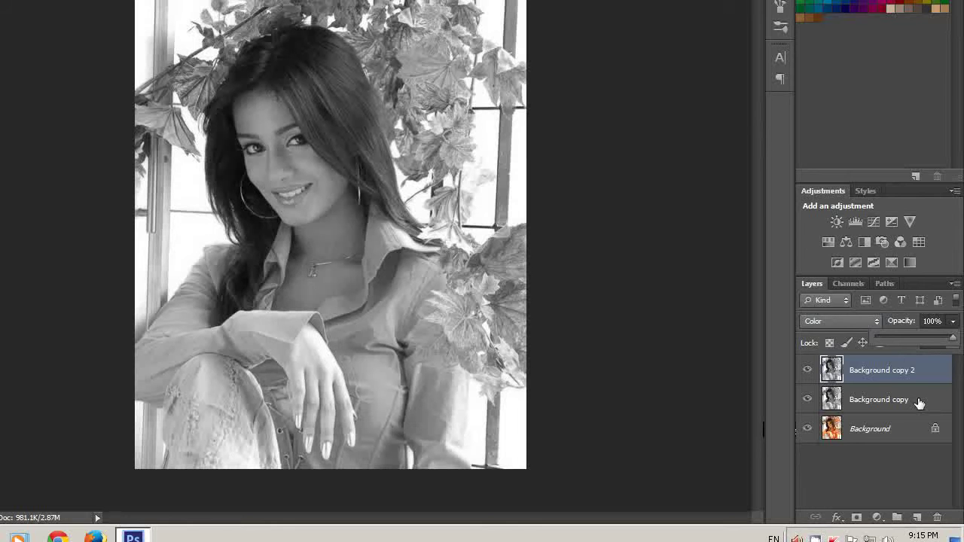
Step: Delete Background copy and Background copy 2, then duplicate the colour Background as Layer 1
left_click(919, 403)
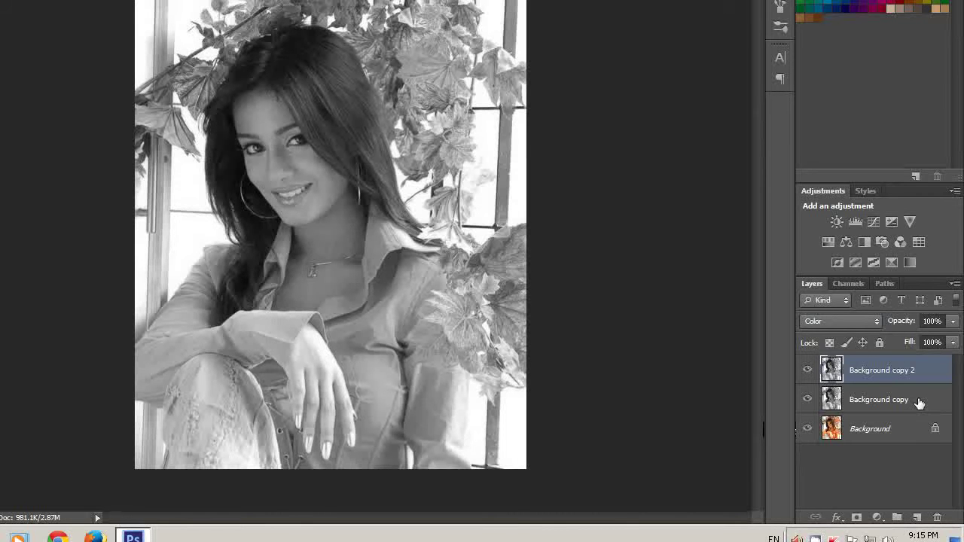
left_click(919, 403, "ctrl")
left_click(938, 517)
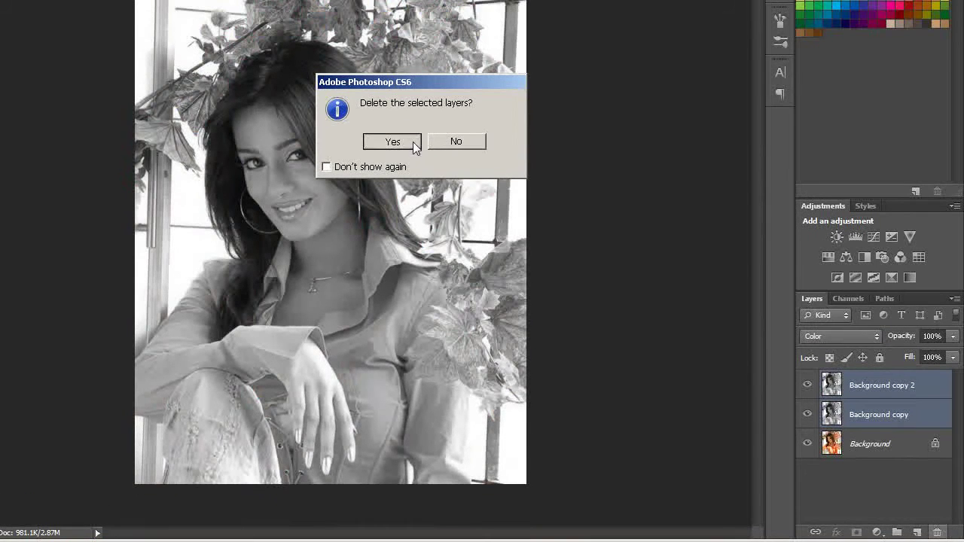
left_click(412, 141)
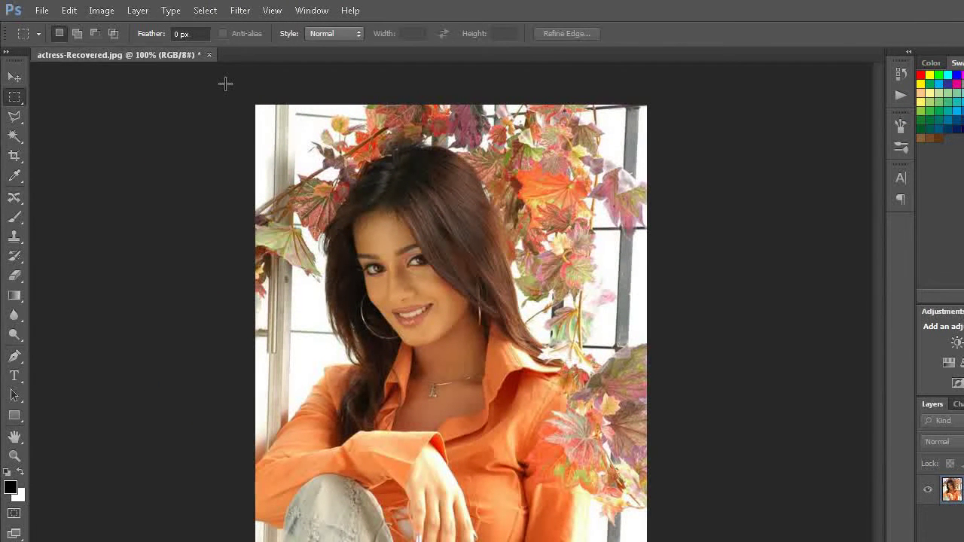
key("ctrl+j")
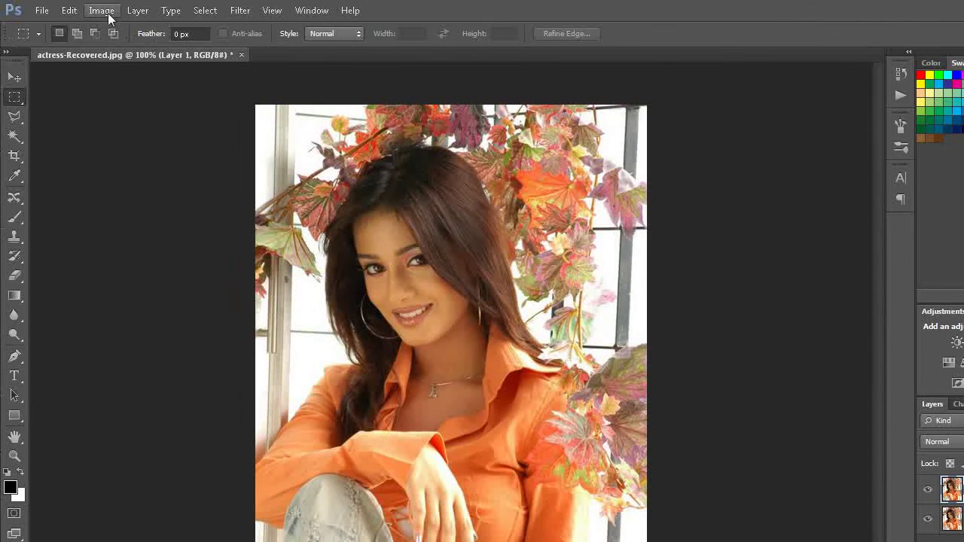
Step: Preview a Black and White conversion, adjusting Reds, Yellows, Greens and Auto, then cancel it
left_click(101, 10)
mouse_move(119, 47)
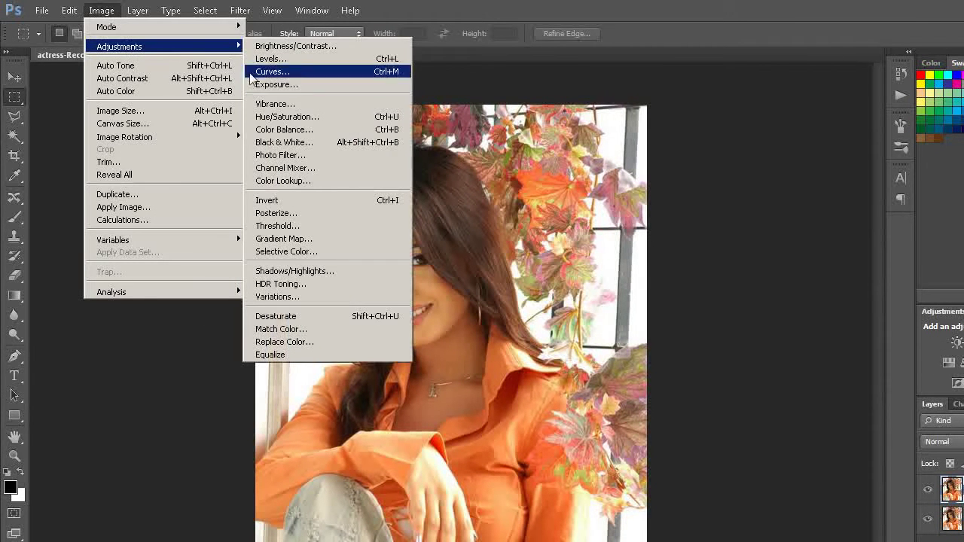
left_click(302, 146)
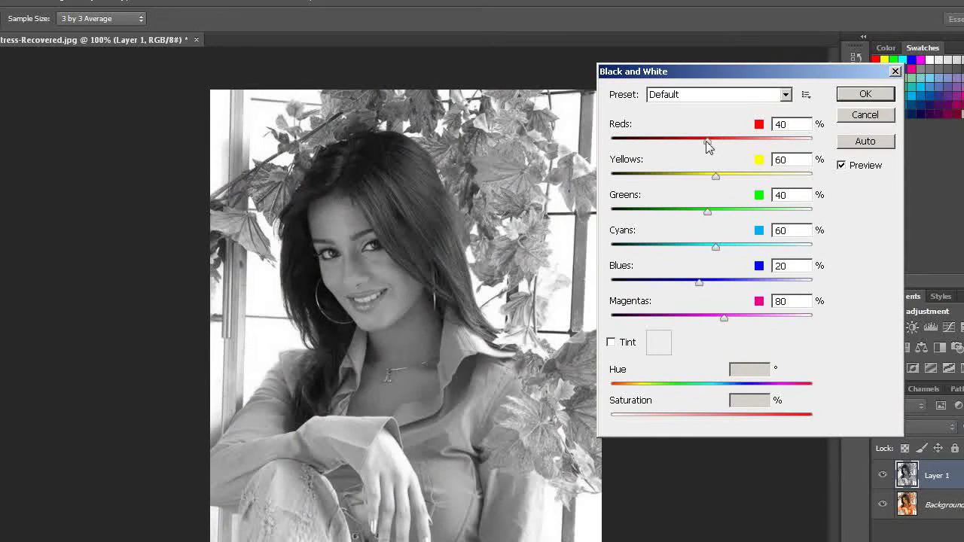
left_click_drag(705, 140, 707, 143)
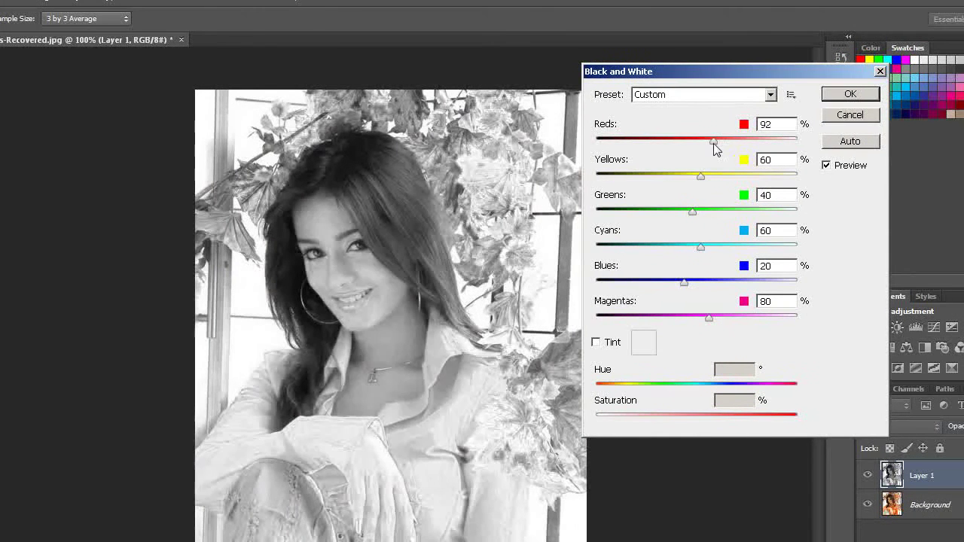
left_click_drag(700, 176, 690, 177)
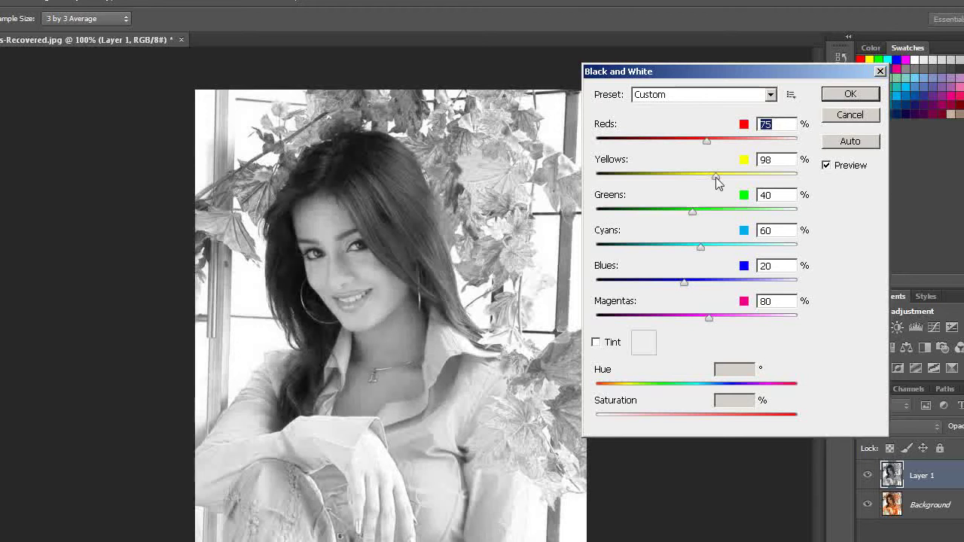
mouse_move(692, 212)
left_mouse_down()
mouse_move(677, 214)
mouse_move(703, 217)
left_mouse_up()
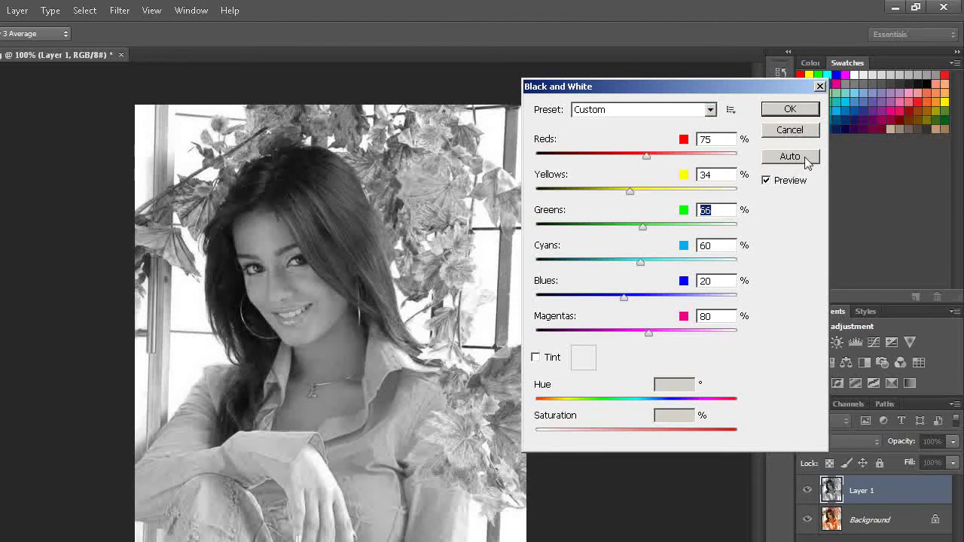
left_click(805, 160)
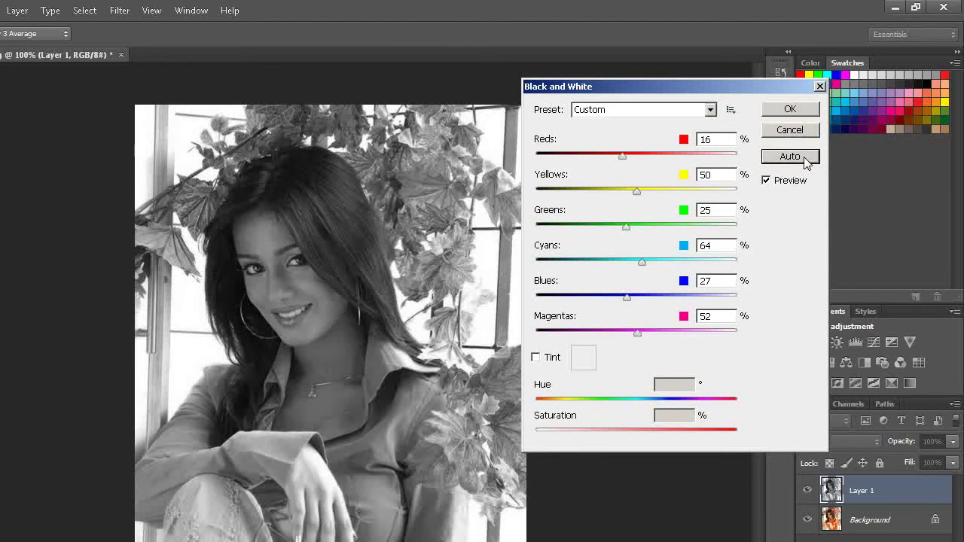
left_click(820, 87)
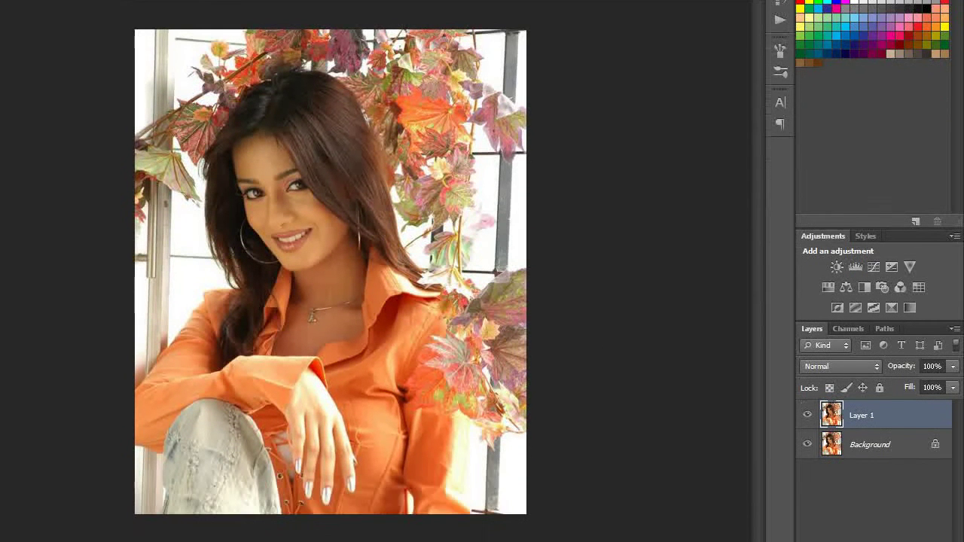
Step: Keep Layer 1 and add a Gradient Map adjustment layer above it
left_click(937, 502)
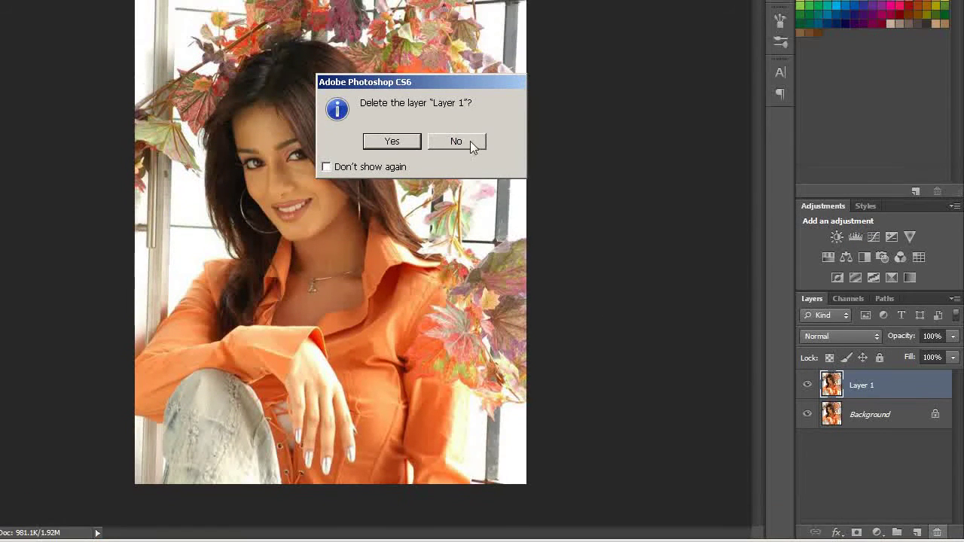
left_click(472, 115)
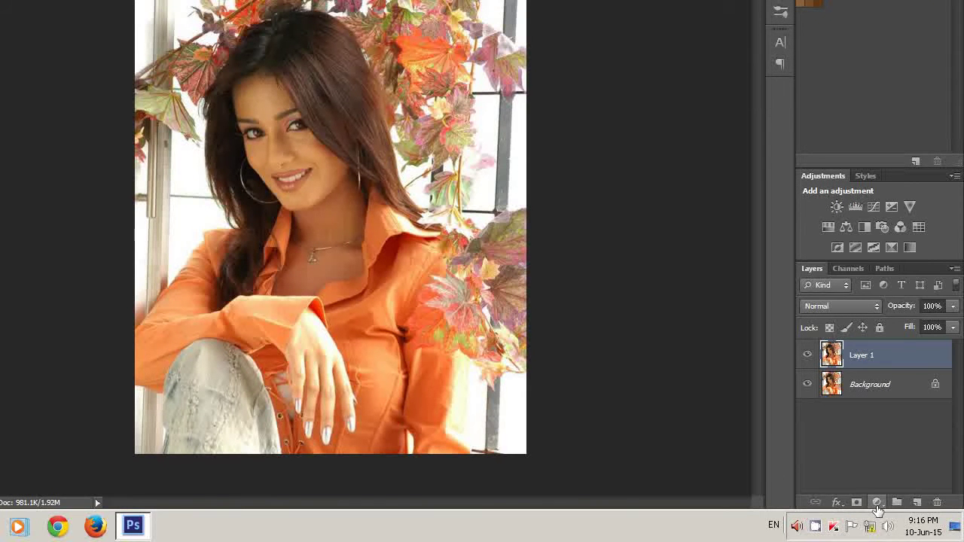
left_click(878, 502)
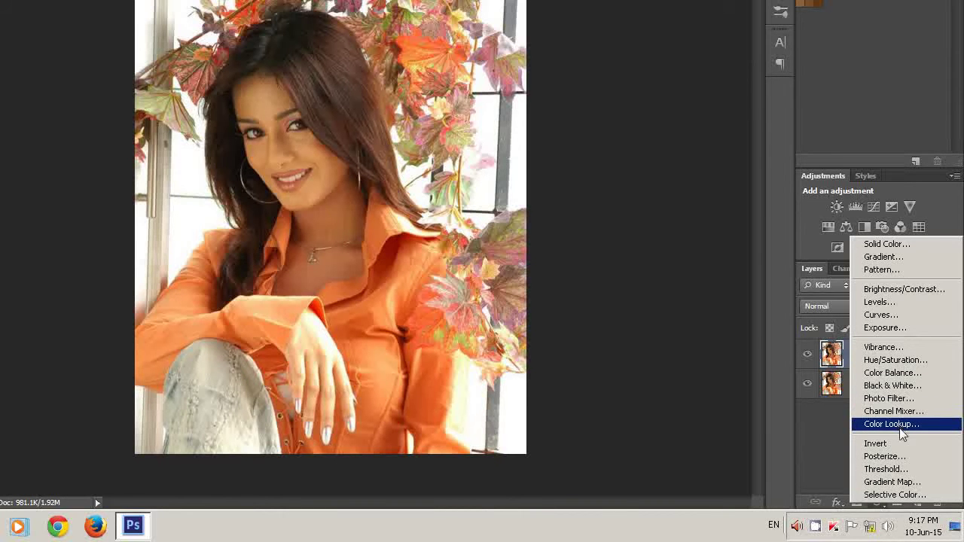
left_click(892, 482)
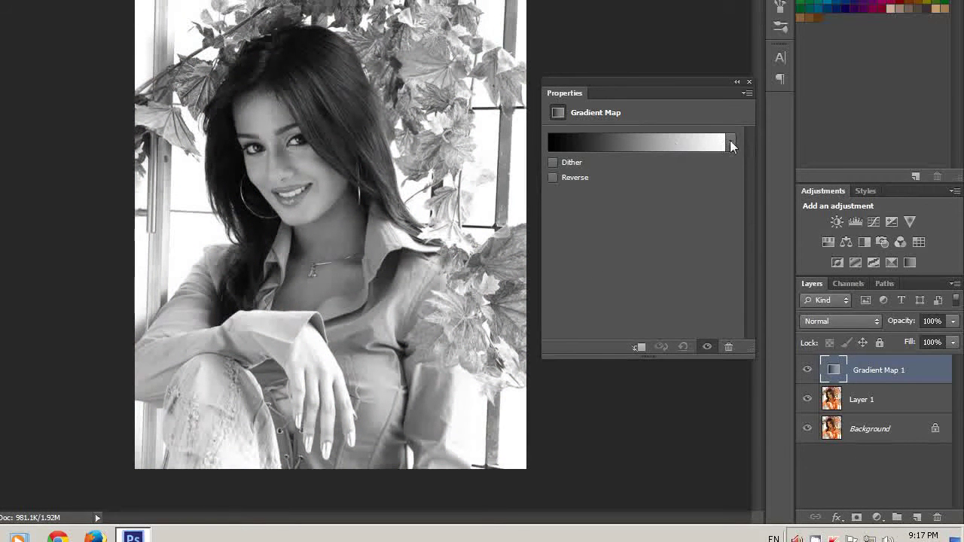
Step: Browse the gradient presets, then delete Gradient Map 1 together with Layer 1
left_click(729, 140)
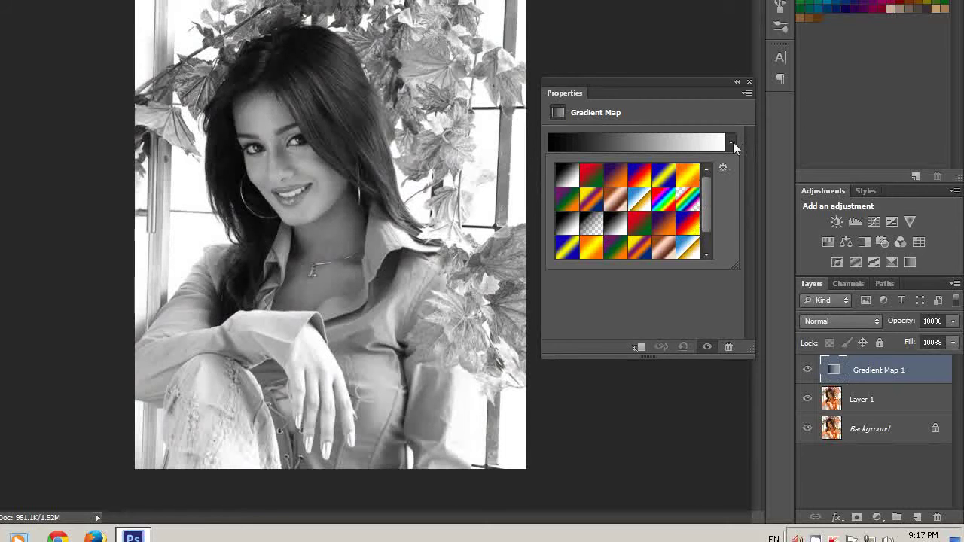
left_click(730, 143)
left_click(731, 142)
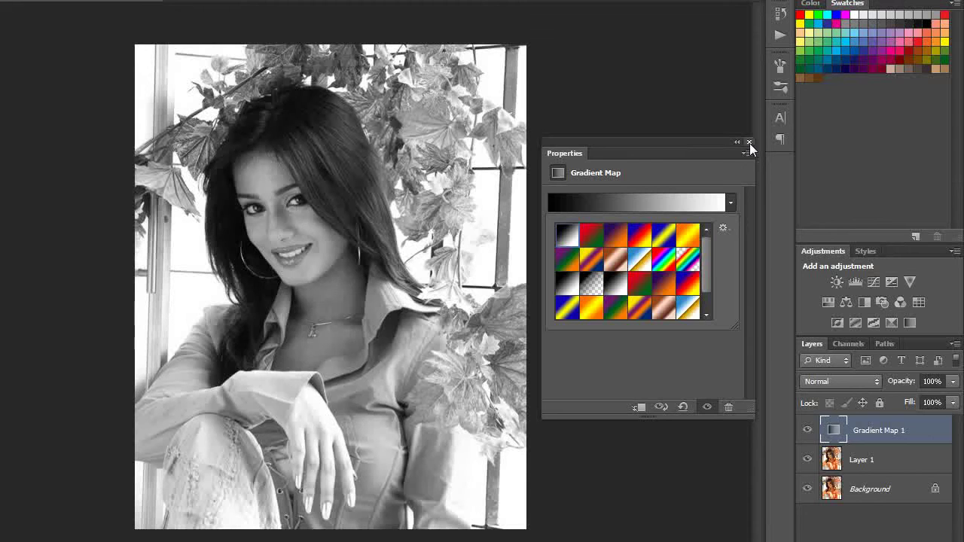
left_click(749, 127)
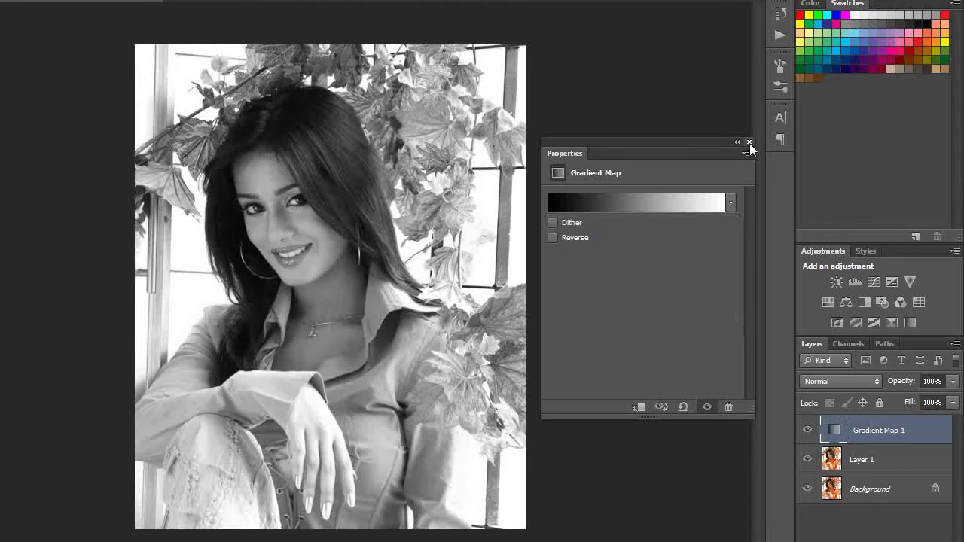
left_click(748, 126)
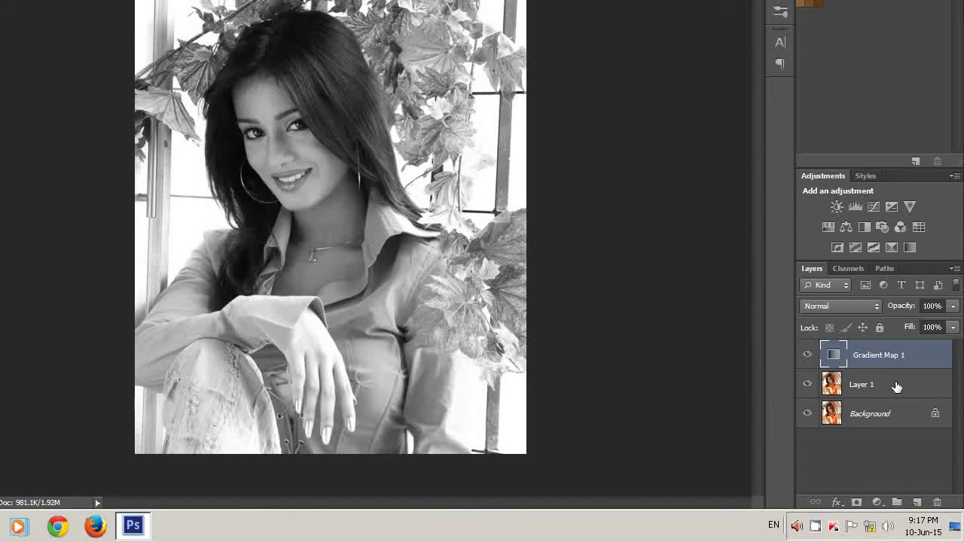
left_click(896, 386, "shift")
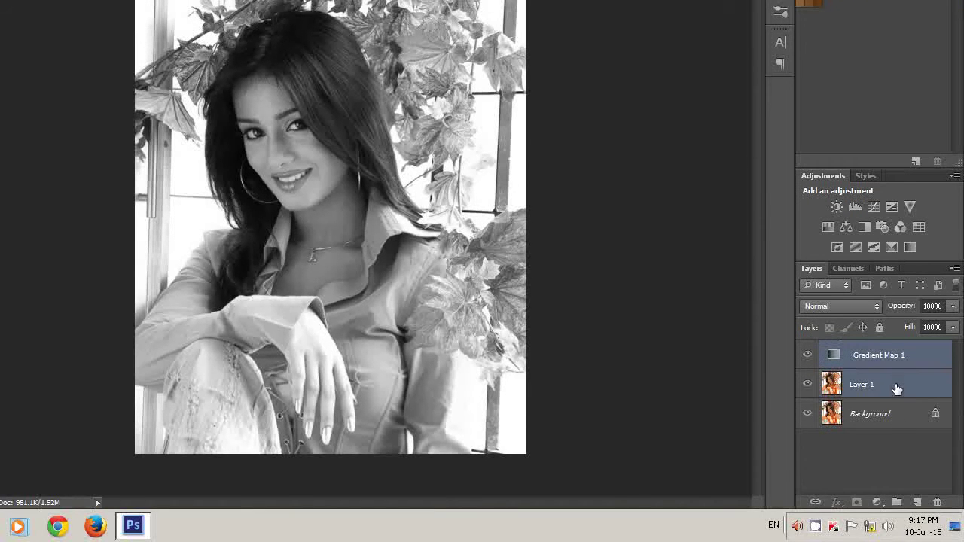
left_click(937, 502)
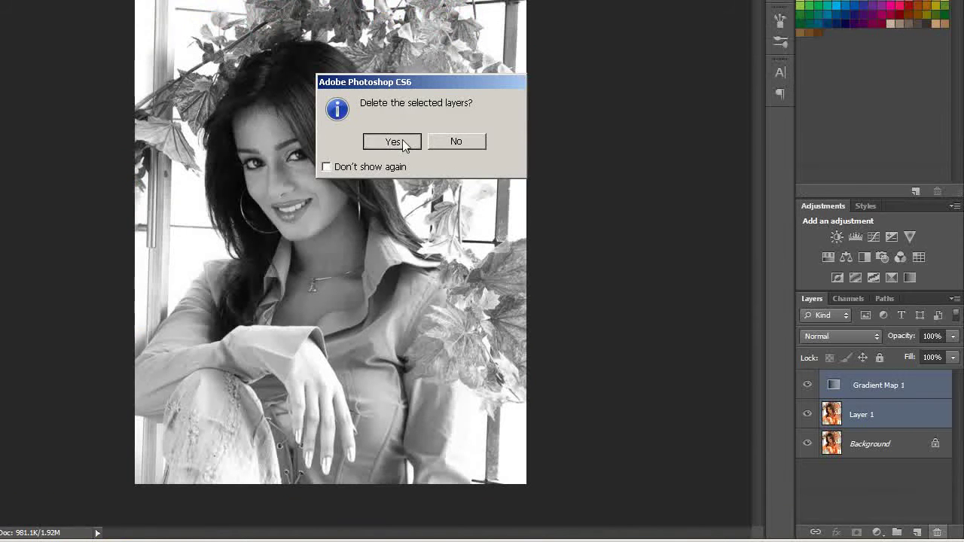
left_click(392, 111)
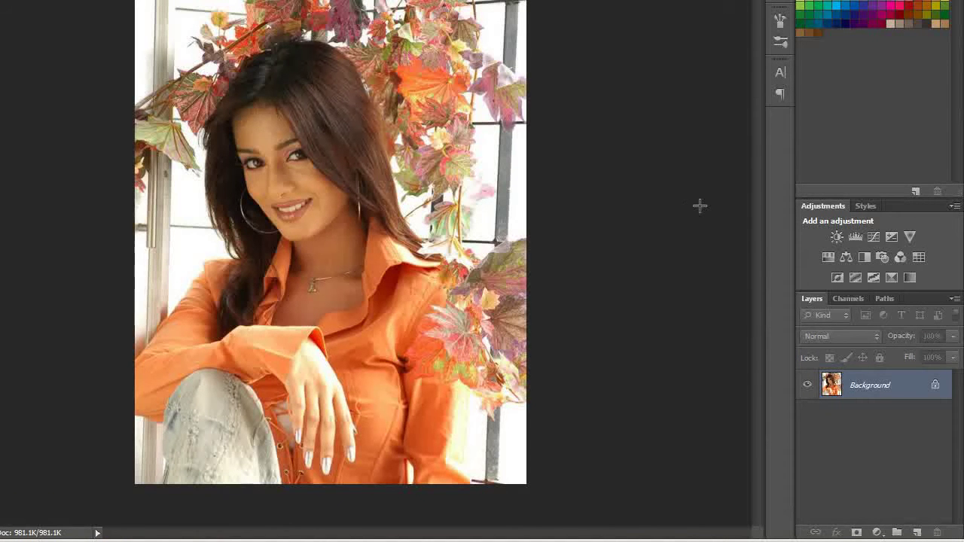
Step: Duplicate Background as Layer 1 and add a Hue/Saturation adjustment layer with Saturation -100
key("ctrl+j")
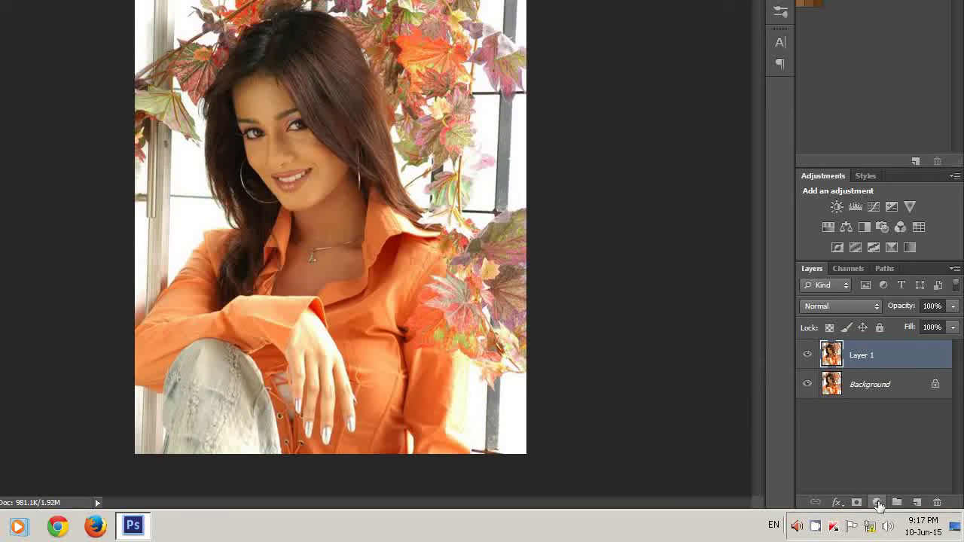
left_click(877, 502)
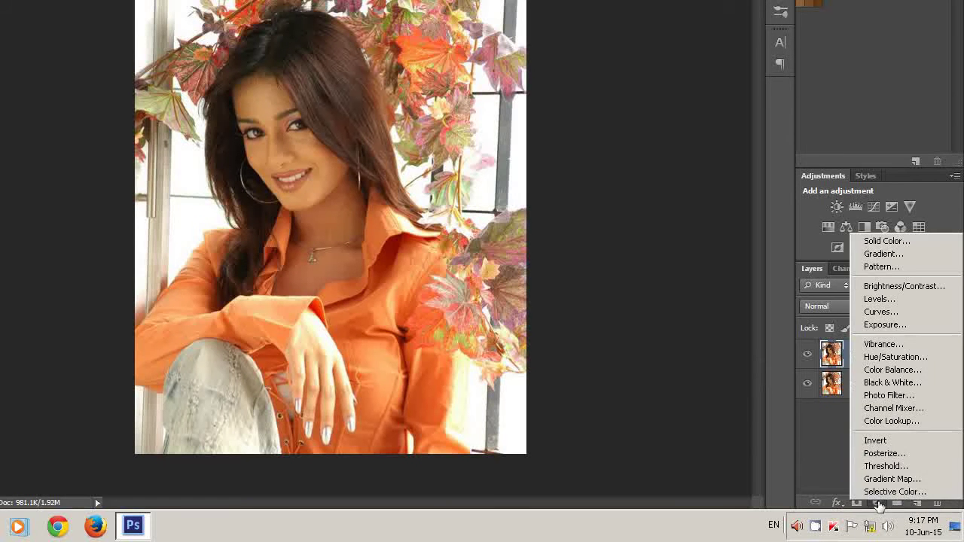
left_click(906, 359)
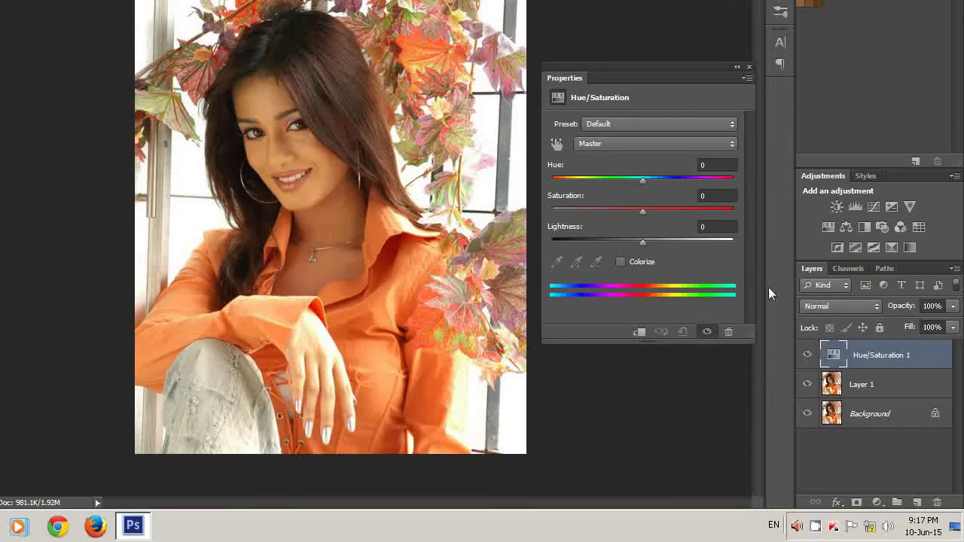
left_click_drag(642, 210, 547, 214)
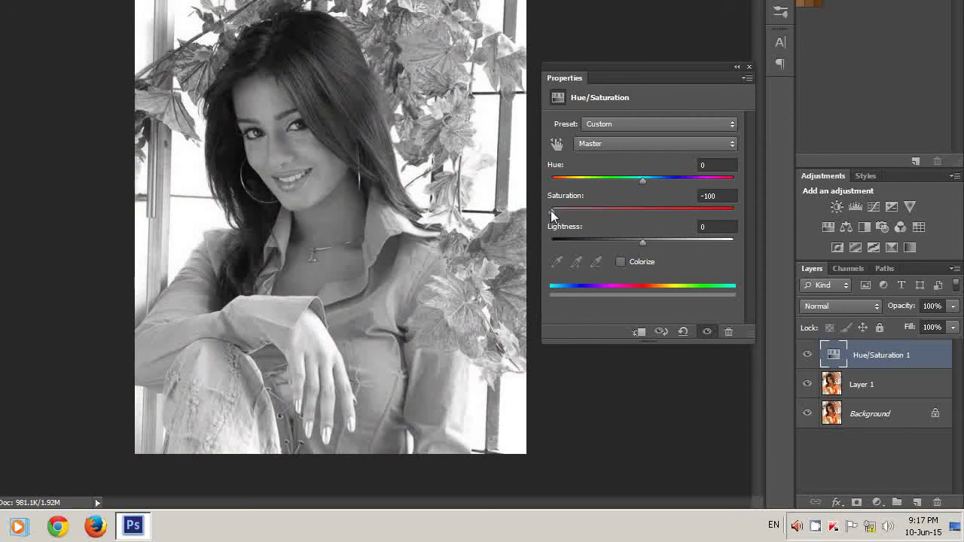
left_click_drag(550, 213, 560, 211)
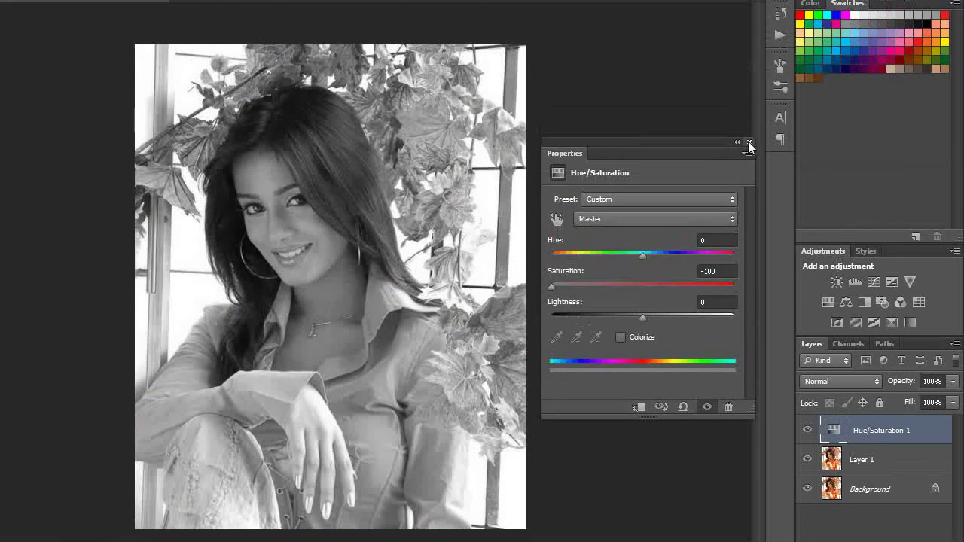
left_click(748, 142)
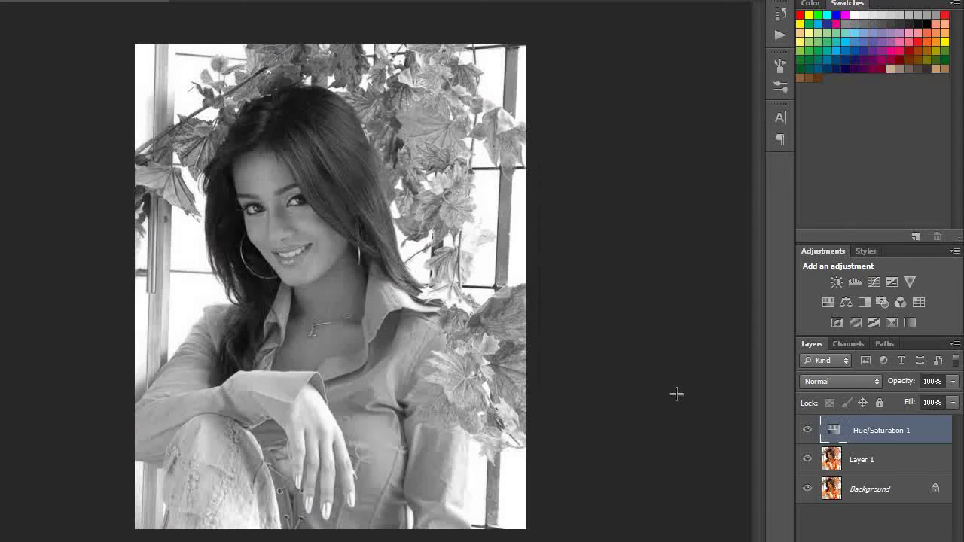